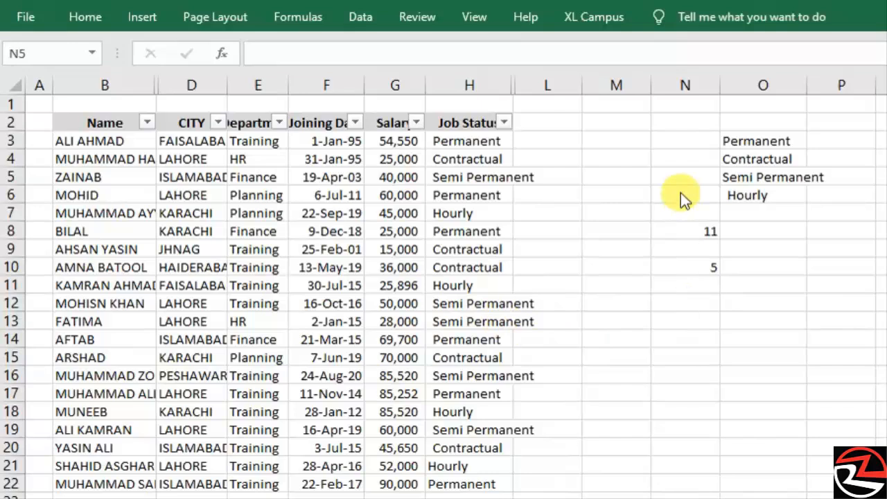
- Enter a COUNTIF formula in N3 that counts cells in column H matching the job status in O3
left_click(700, 141)
left_click(700, 141)
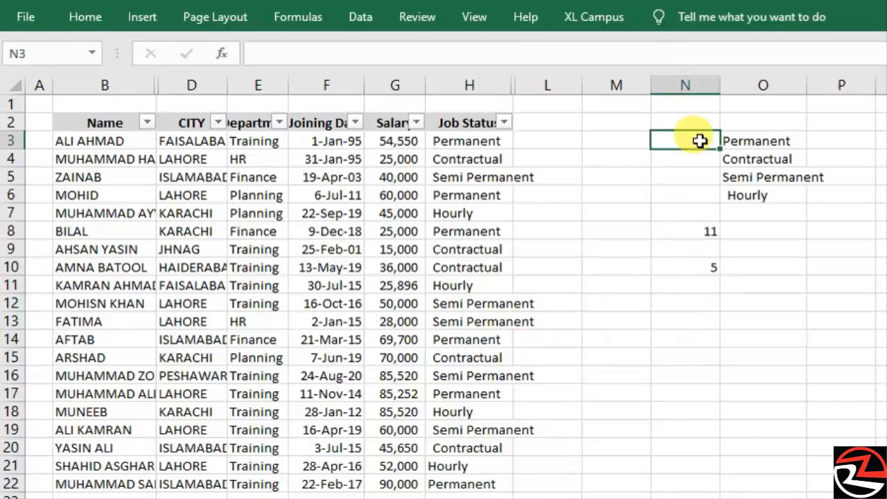
type("=COUNTIF")
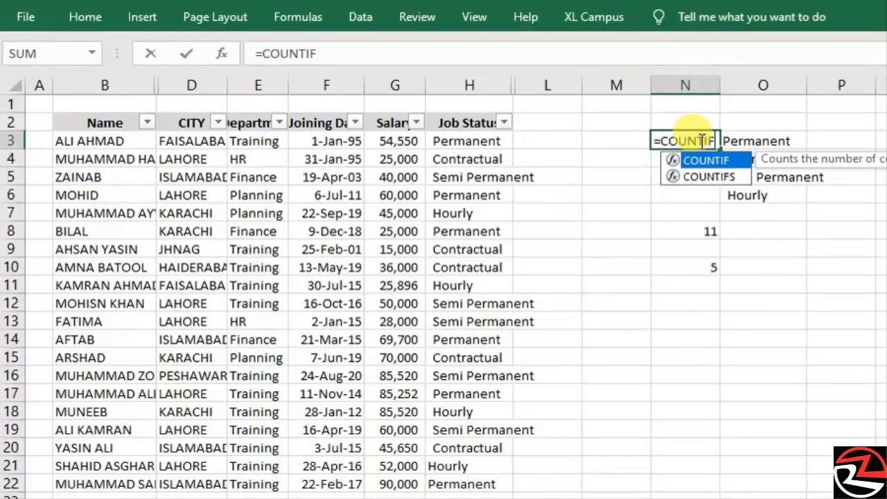
type("9")
key("BackSpace")
type("9")
key("BackSpace")
type("(")
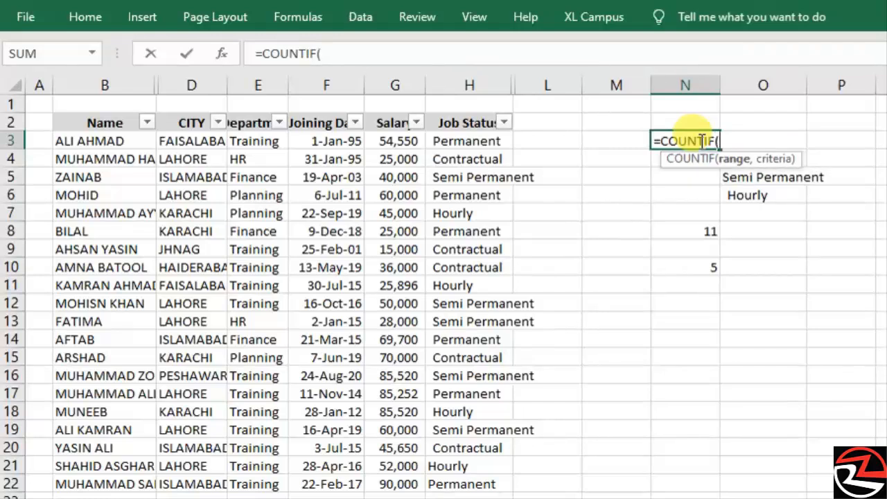
key("Left")
key("Left")
key("Left")
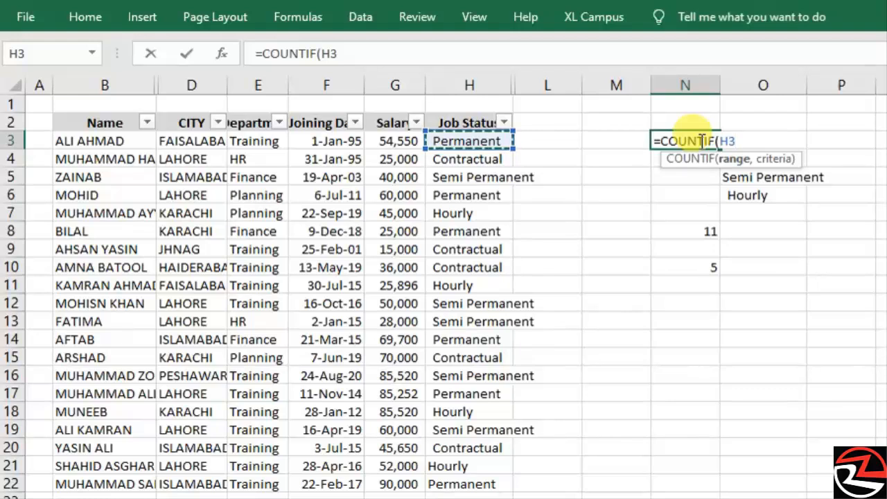
key("ctrl+space")
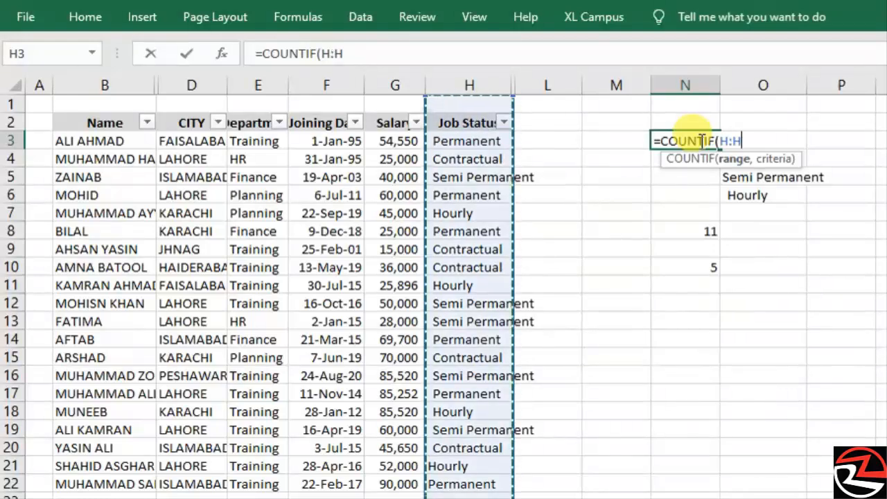
type(",")
key("Right")
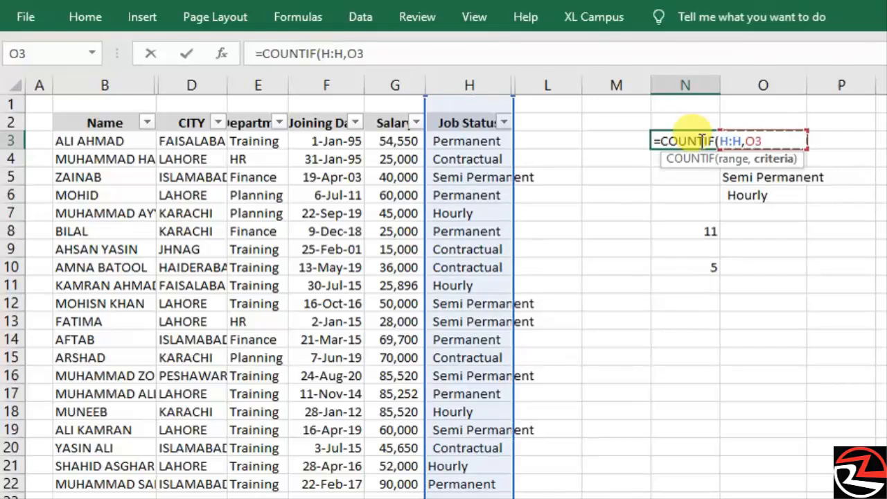
key("Return")
- Copy the COUNTIF formula from N3 down through N6 for the remaining job statuses
left_click(698, 139)
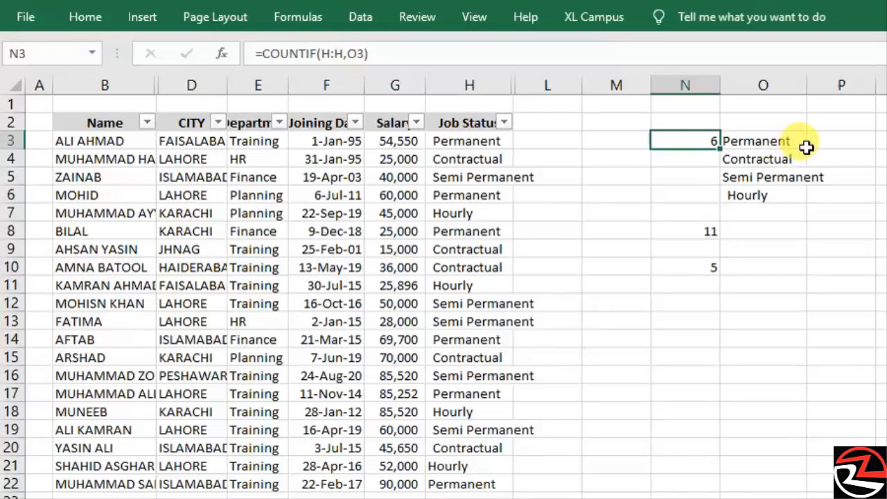
key("ctrl+c")
key("shift+Down")
key("shift+Down")
key("shift+Down")
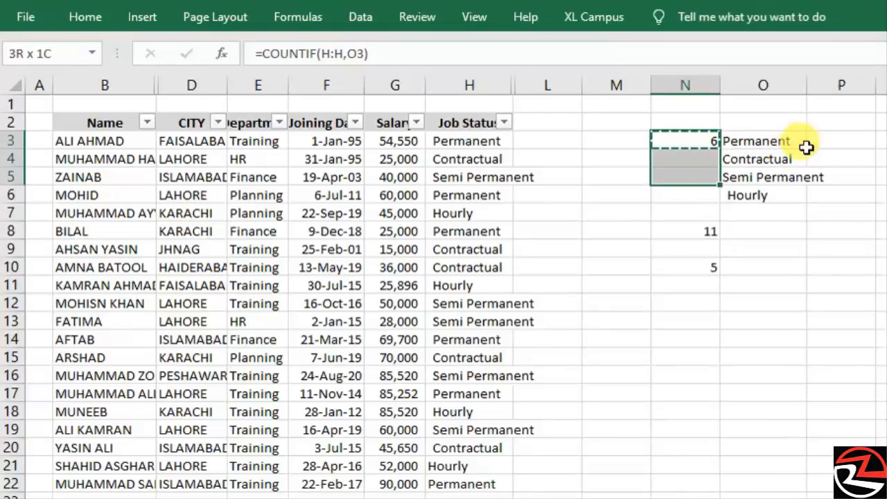
key("ctrl+v")
- Review the copied COUNTIF formulas in N3:N6 cell by cell
key("Down")
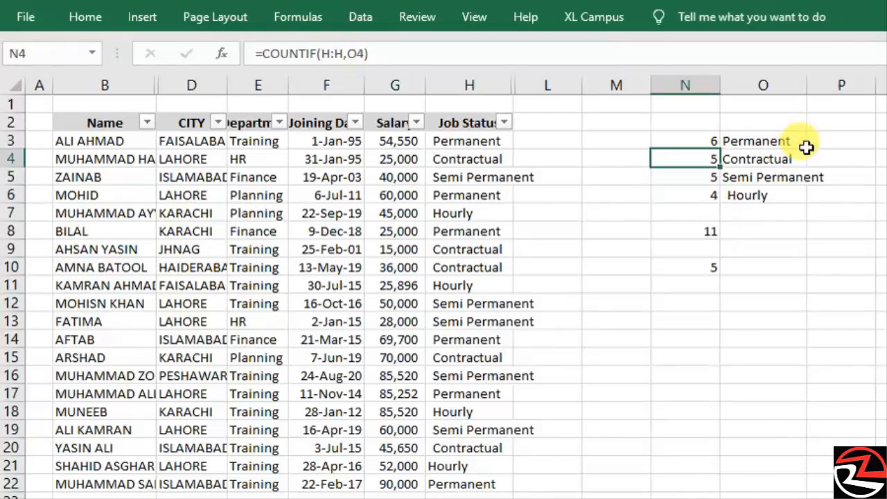
key("Down")
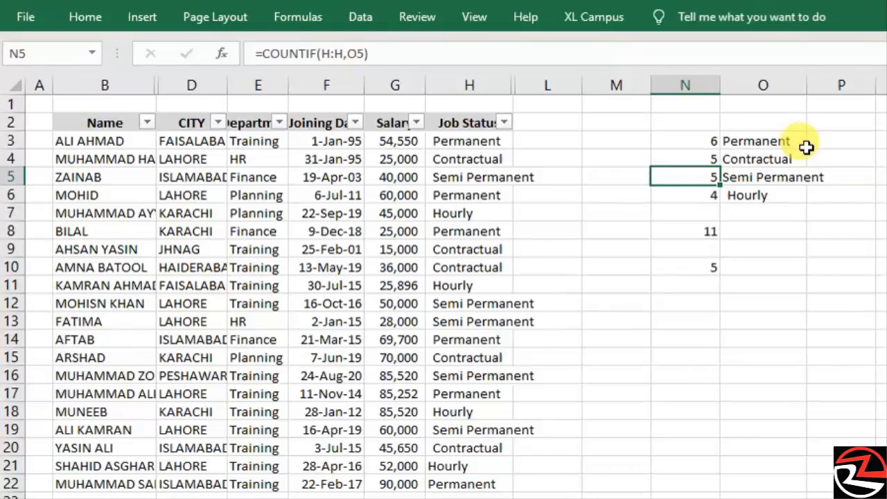
key("Down")
key("Up")
key("Up")
key("Up")
key("Down")
key("Up")
- Start a new COUNTIF formula in N8 with the whole Job Status column, H:H, as the range
key("Down")
key("Down")
key("Down")
key("Down")
key("Down")
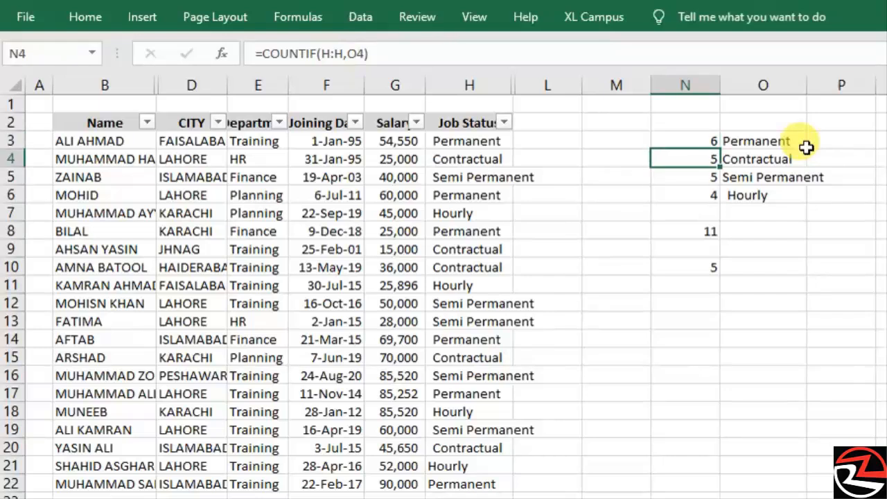
type("=")
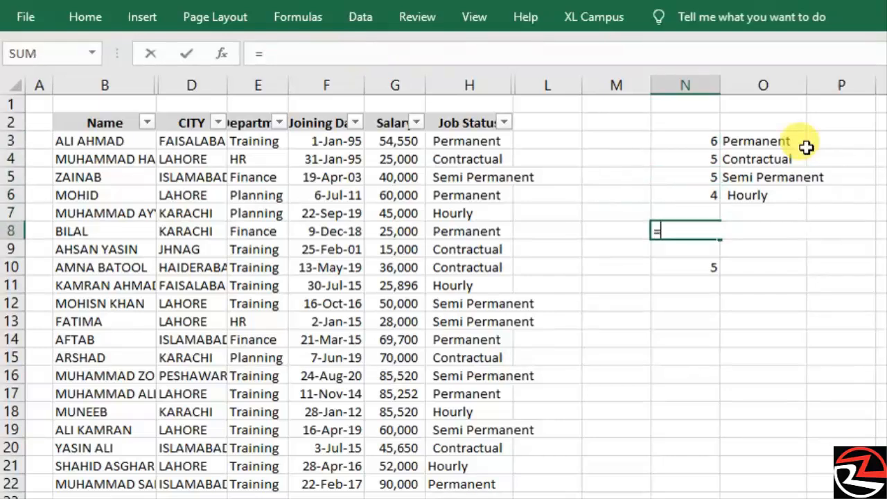
type("COUNTIF(")
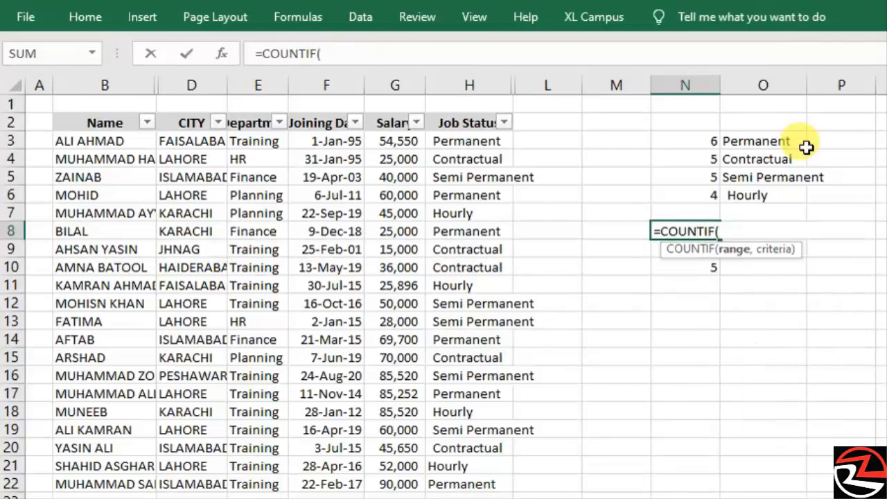
key("Left")
key("Left")
key("Left")
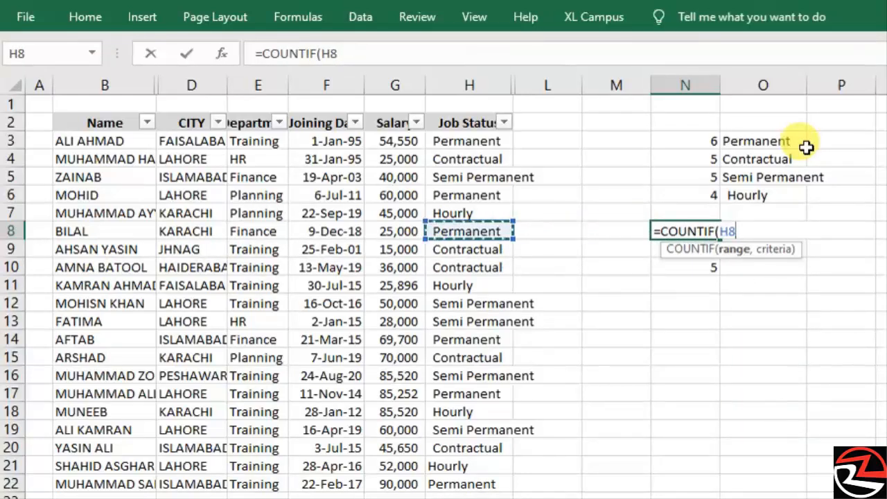
key("ctrl+space")
type(",")
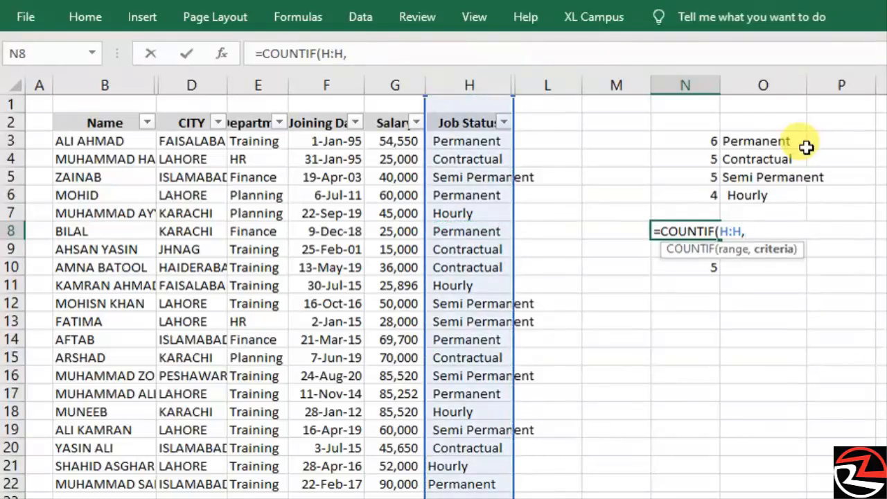
- Complete the N8 COUNTIF formula with the wildcard criterion "*PERMANENT"
type("\"")
type("*pERMANENT")
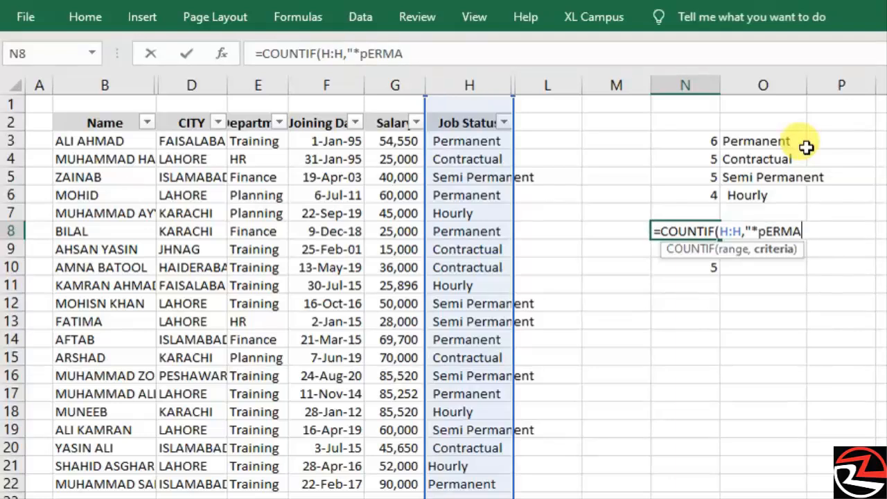
key("BackSpace")
key("BackSpace")
key("BackSpace")
key("BackSpace")
key("BackSpace")
key("BackSpace")
key("BackSpace")
key("BackSpace")
key("BackSpace")
type("PERMANENT")
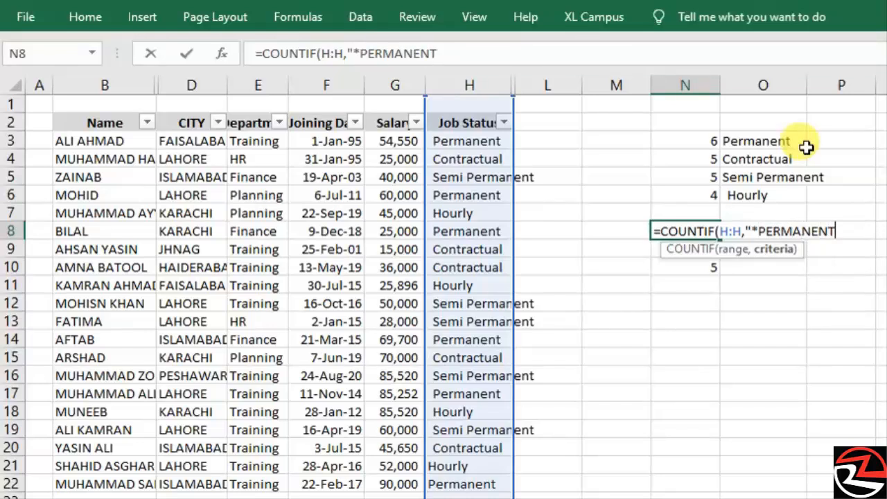
type("\")")
key("Return")
- Compare the N8 wildcard count with the Permanent and Semi Permanent counts in N3 and N5
key("Up")
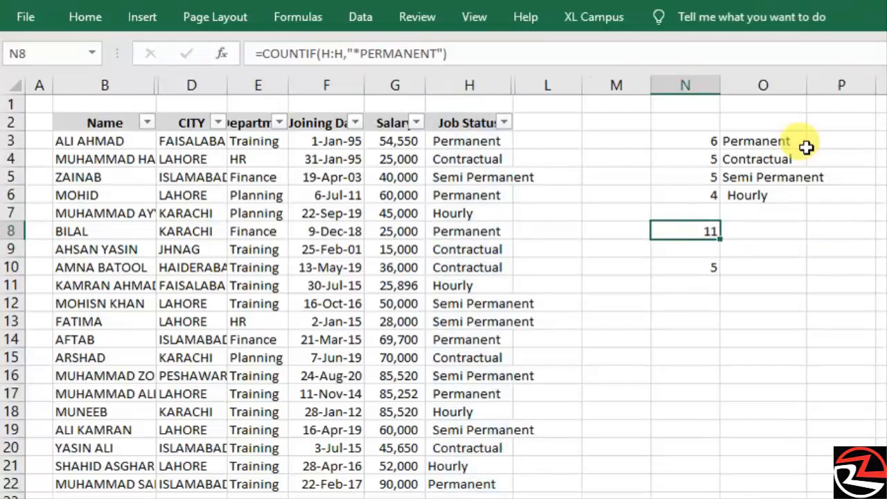
left_click(712, 142)
left_click(705, 178, "ctrl")
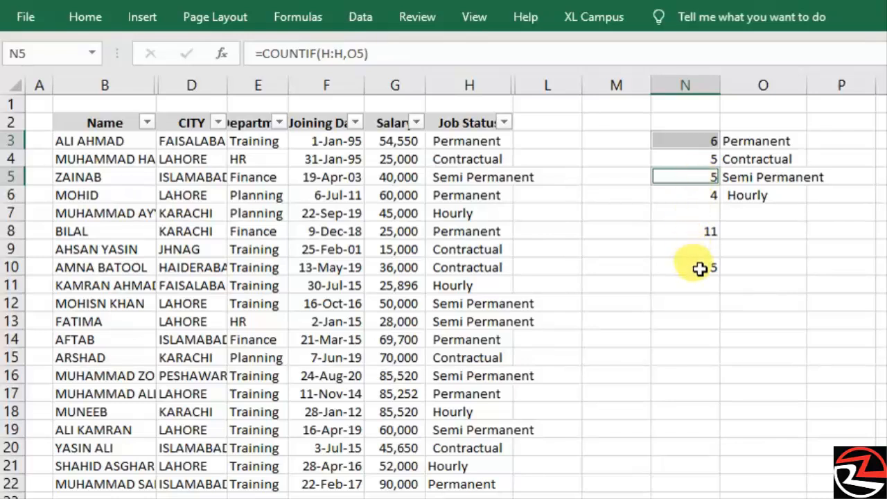
- Start a COUNTIF formula in N9 with the whole Name column, B:B, as the range
left_click(709, 242)
type("=")
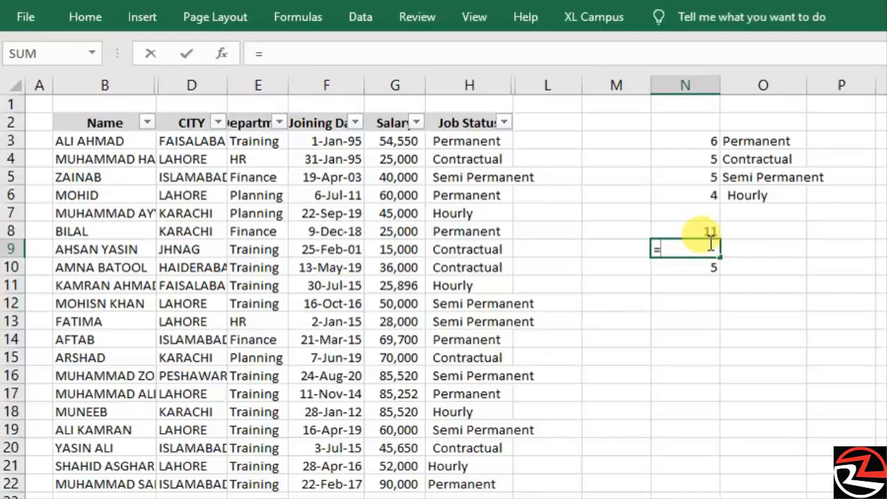
type("COUNTIF(")
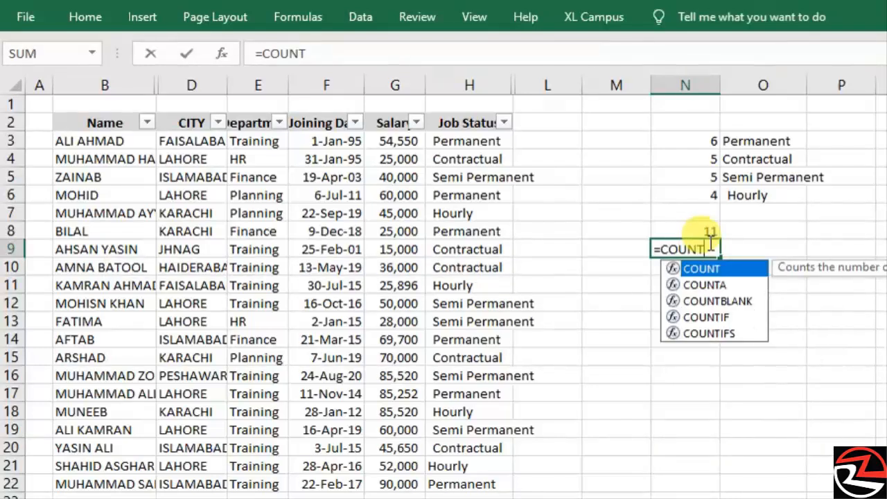
key("Left")
key("Left")
key("Left")
key("Left")
key("Left")
key("Left")
key("Left")
key("Left")
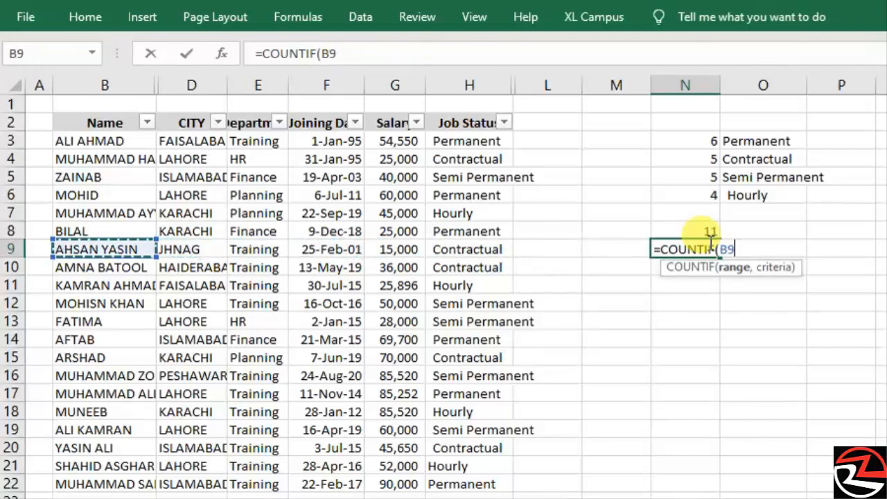
key("ctrl+space")
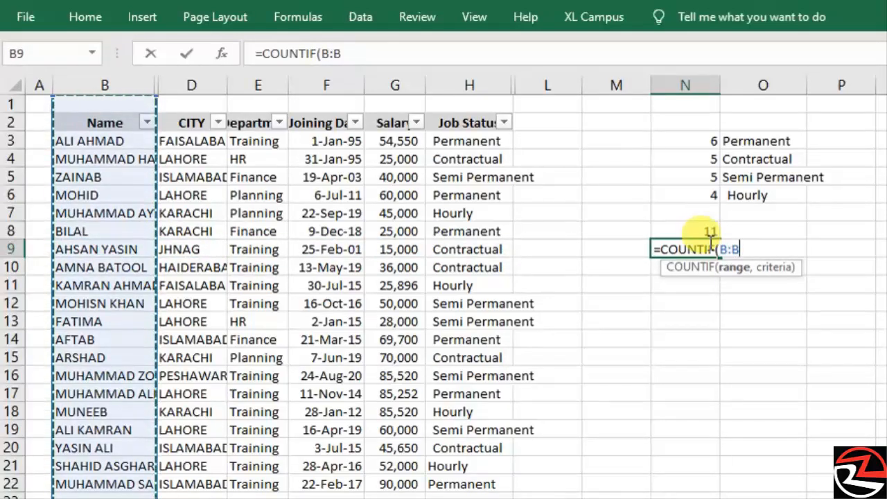
- Complete the N9 COUNTIF formula with a comma and the recurring first name enclosed in asterisk wildcards as the quoted criterion
type(".")
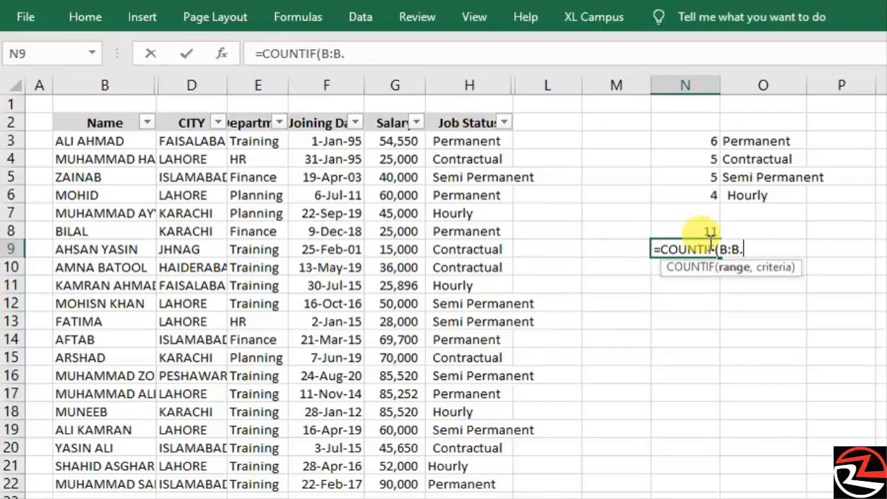
type("\"*mUHAMMAD")
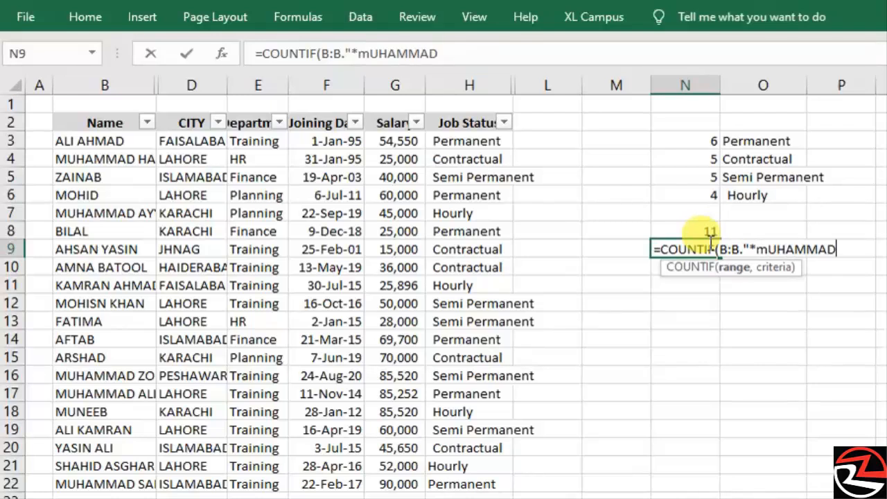
type("*")
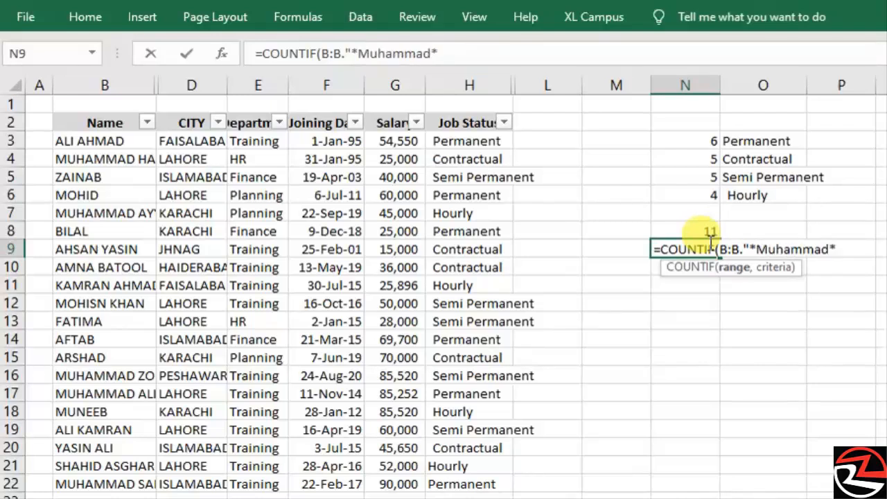
type("\")")
key("Return")
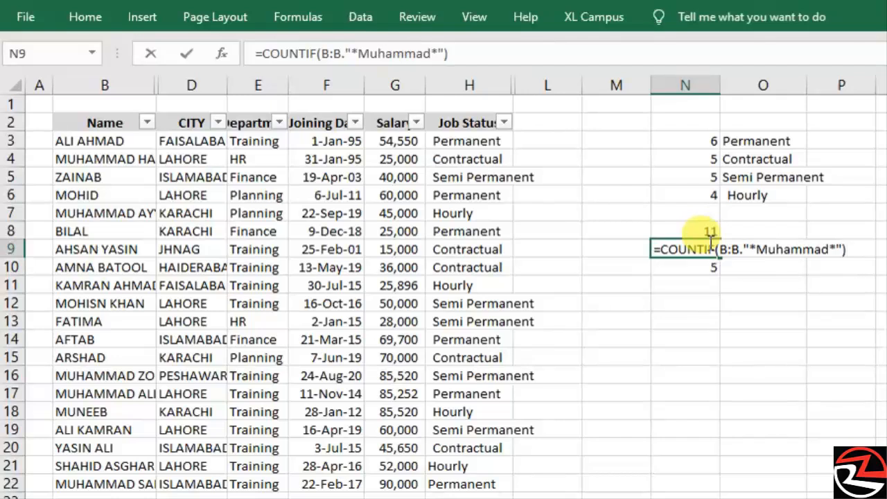
key("Return")
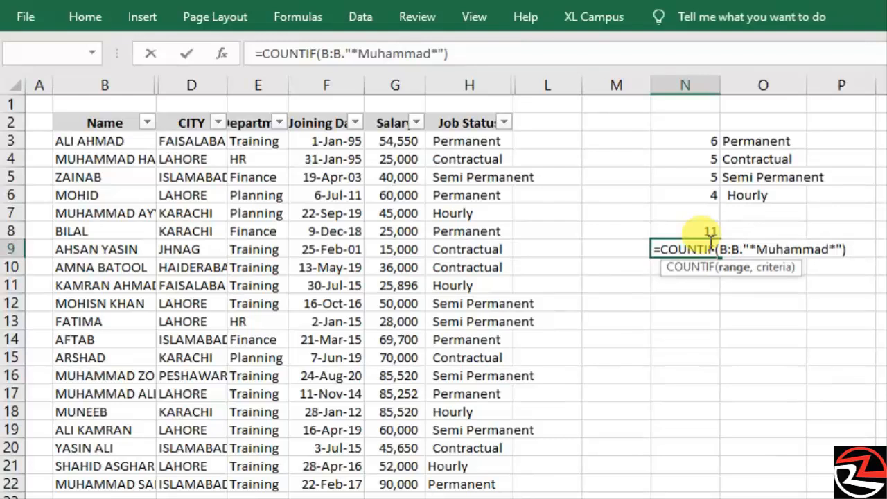
key("BackSpace")
type(",")
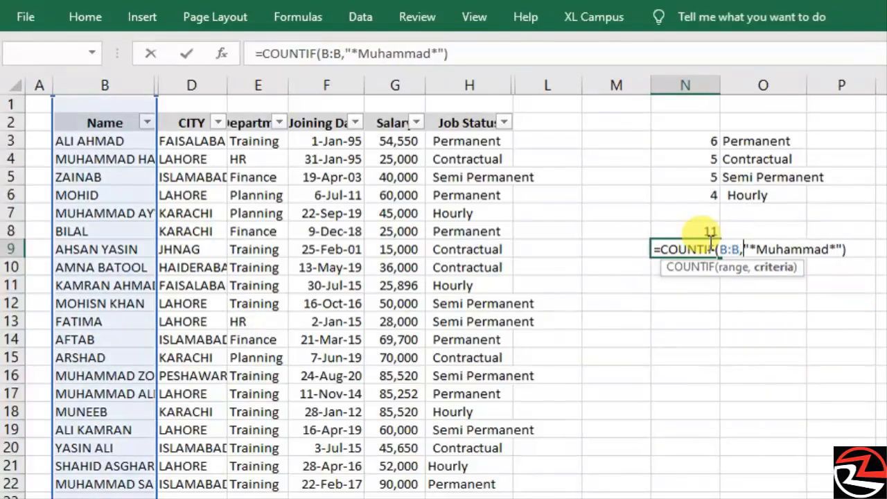
key("Return")
- Delete the old COUNTIF formula from N10, keeping the one in N9
key("Up")
key("Down")
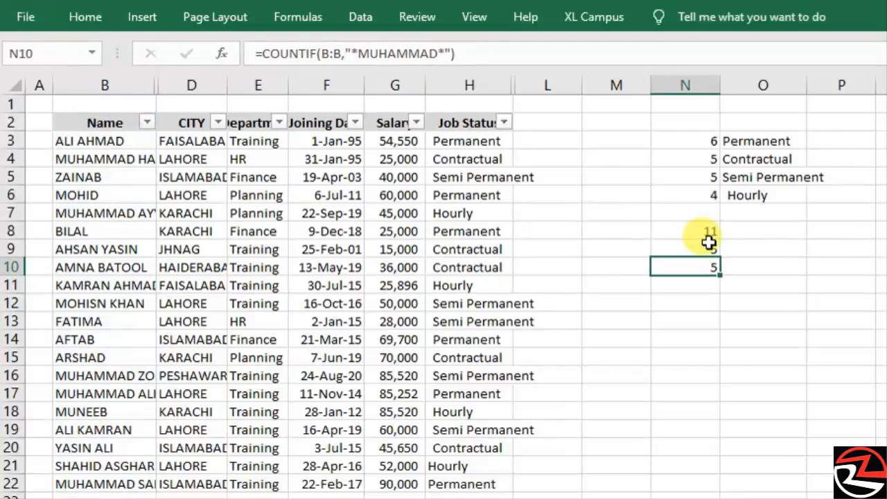
key("Up")
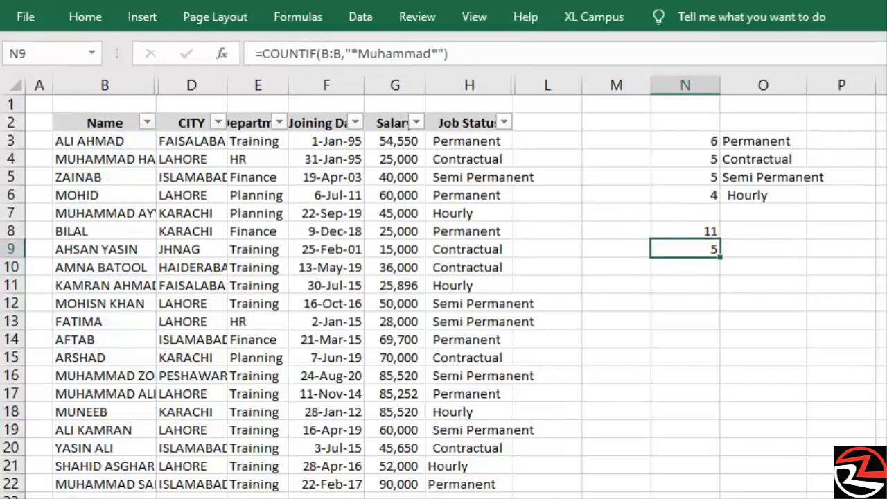
key("Left")
key("Left")
key("Left")
key("Left")
key("Left")
key("Left")
key("Left")
key("Left")
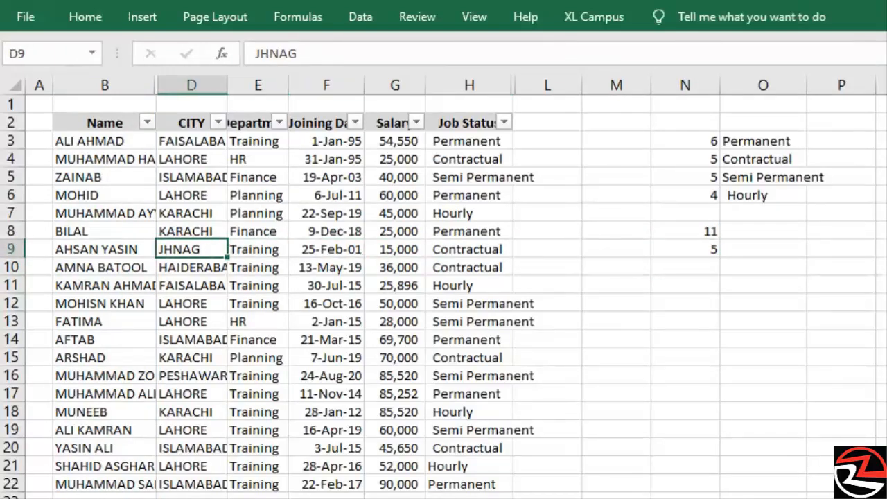
key("Right")
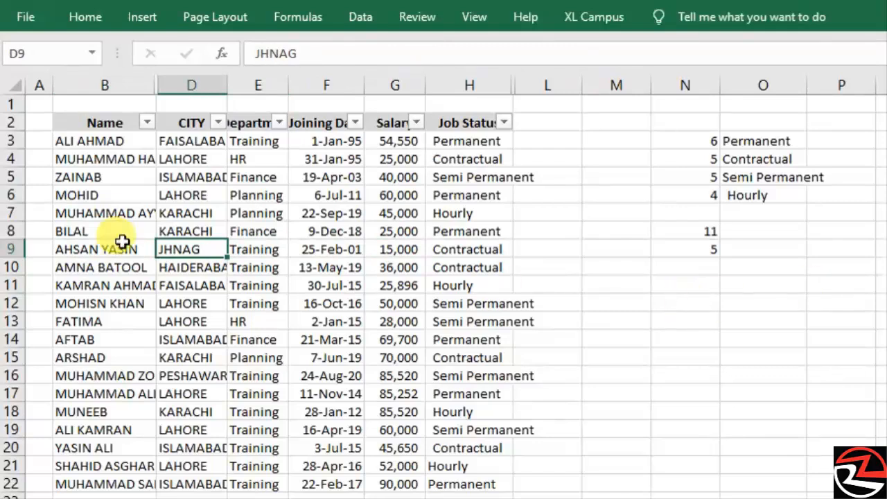
- Check the name count by filtering the Name column for the recurring first name, and clear the filter
left_click(147, 123)
left_click(125, 285)
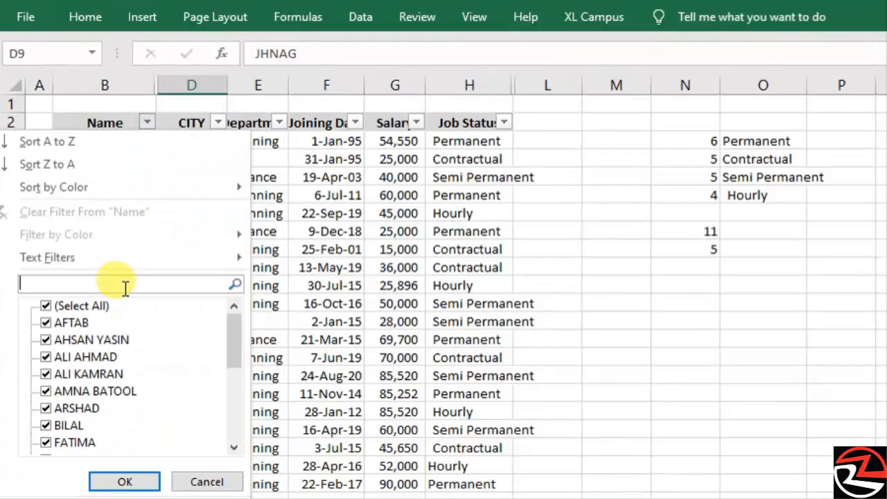
type("muhammad")
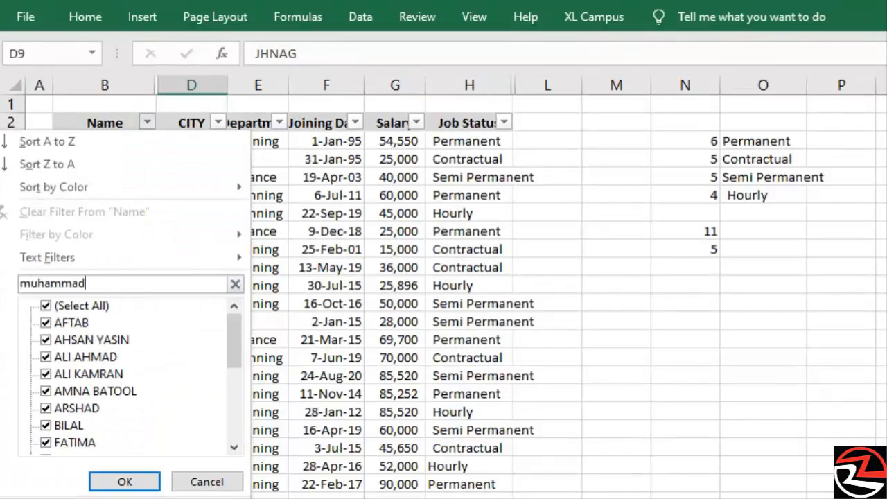
key("Return")
key("Left")
key("Up")
key("Up")
key("shift+Down")
key("ctrl+shift+Down")
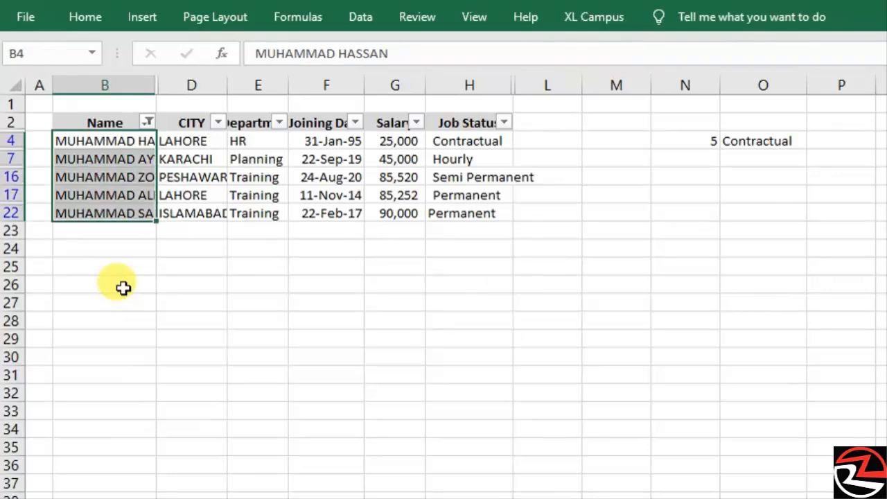
left_click(148, 122)
left_click(141, 211)
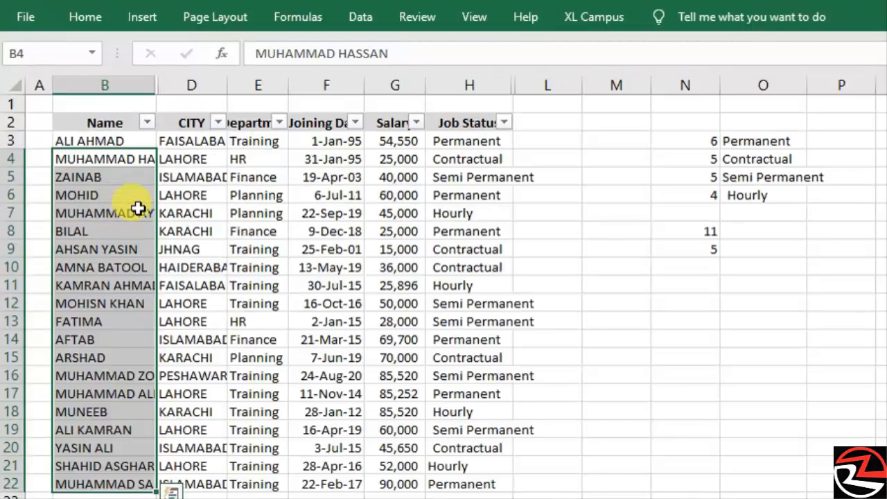
- Start a SUMIF formula in N3, replacing the COUNTIF, with the whole Job Status column, H:H, as the range
key("Right")
key("Right")
key("Right")
key("Right")
key("Right")
key("Right")
key("Right")
key("Right")
key("Up")
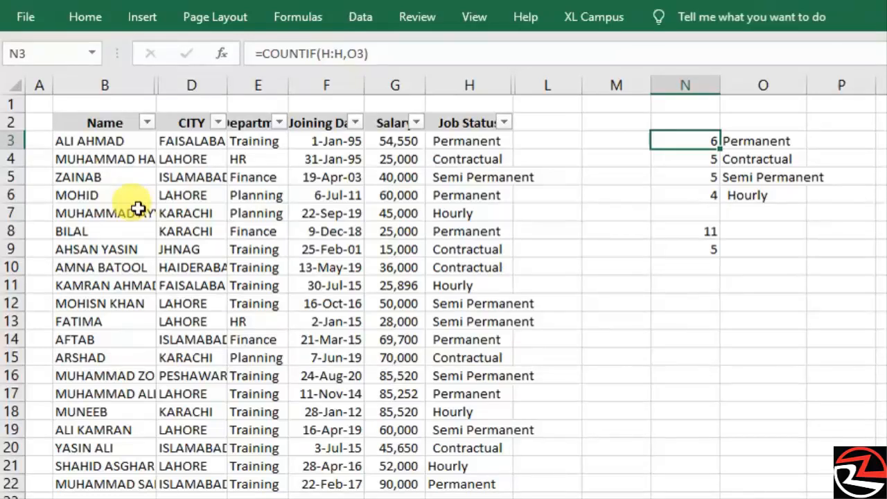
type("=")
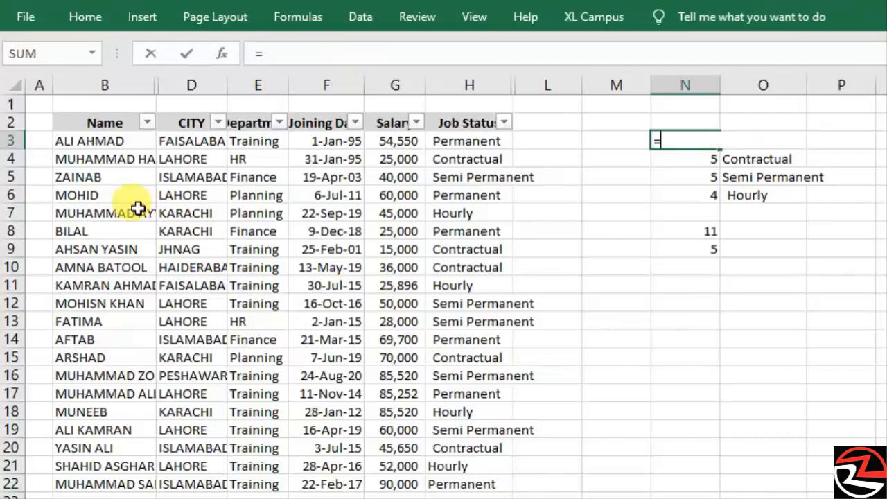
type("sumif(")
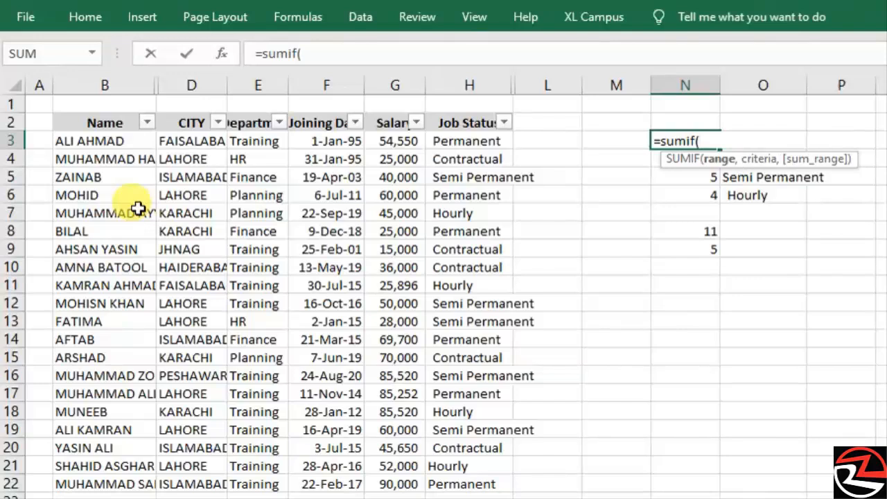
key("Left")
key("Left")
key("Left")
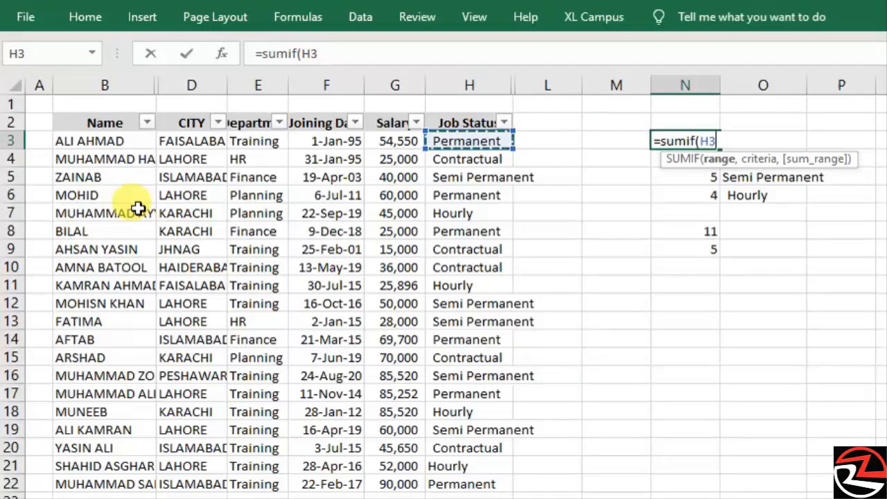
key("ctrl+space")
- Complete the N3 SUMIF formula with O3 as the criterion and the whole Salary column, G:G, as the sum range
type(",")
key("Right")
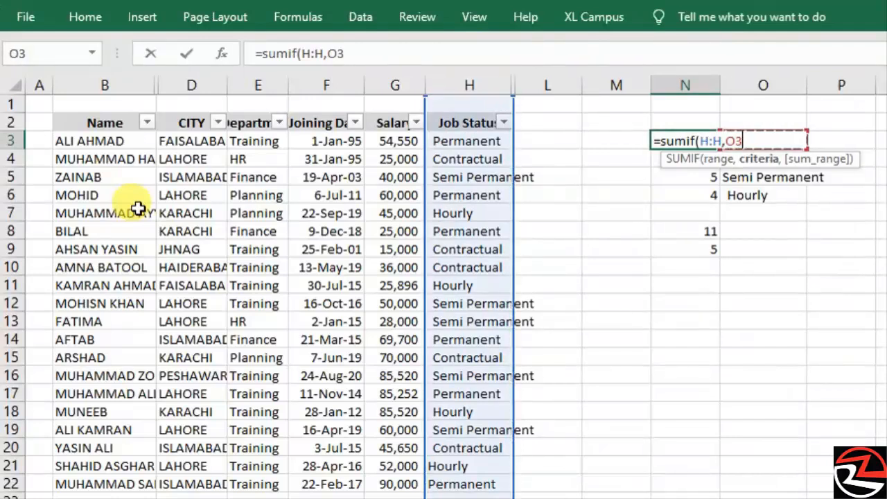
type(",")
key("Left")
key("Left")
key("Left")
key("Left")
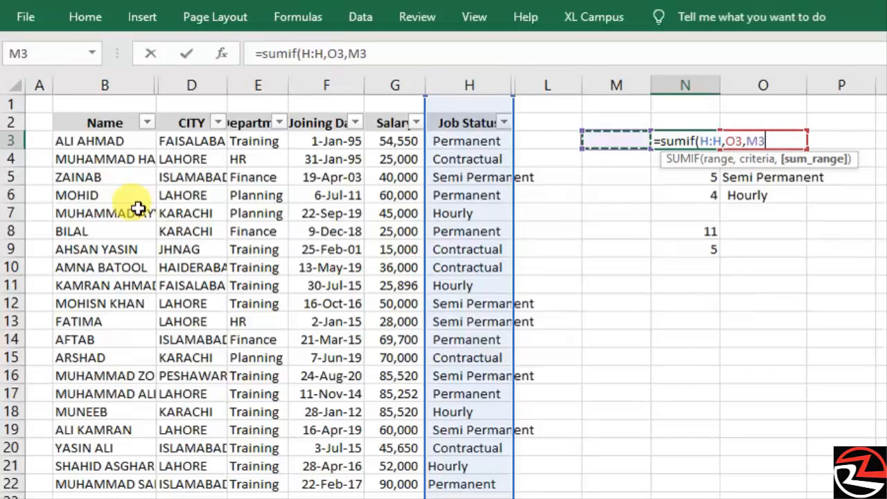
key("ctrl+space")
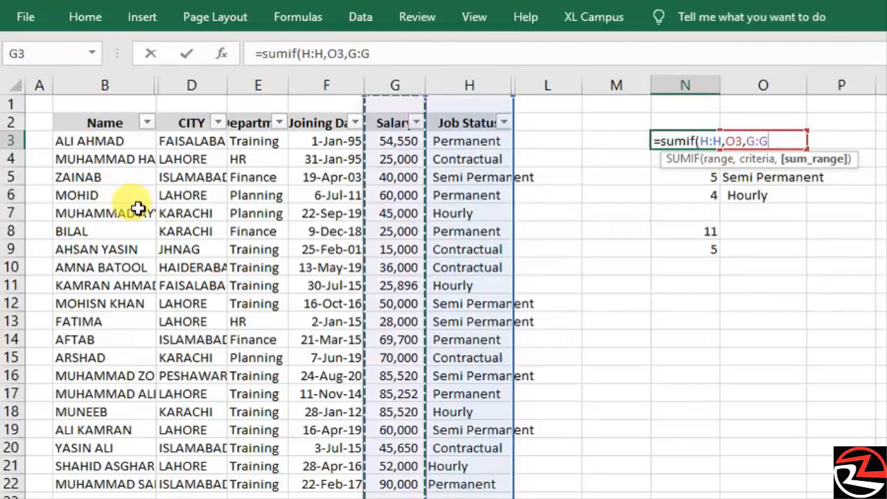
key("Return")
- Copy the N3 SUMIF formula down through N6 to total the salaries of the remaining job statuses
key("Up")
key("ctrl+c")
key("shift+Down")
key("shift+Down")
key("shift+Down")
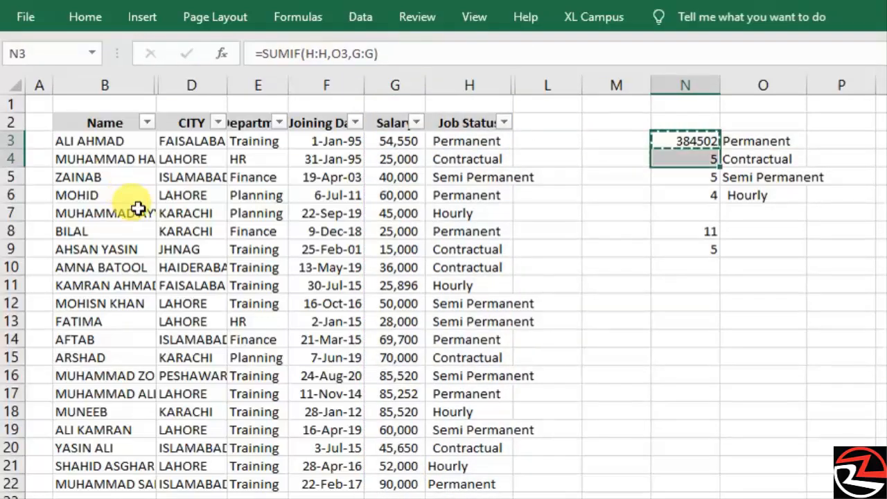
key("ctrl+v")
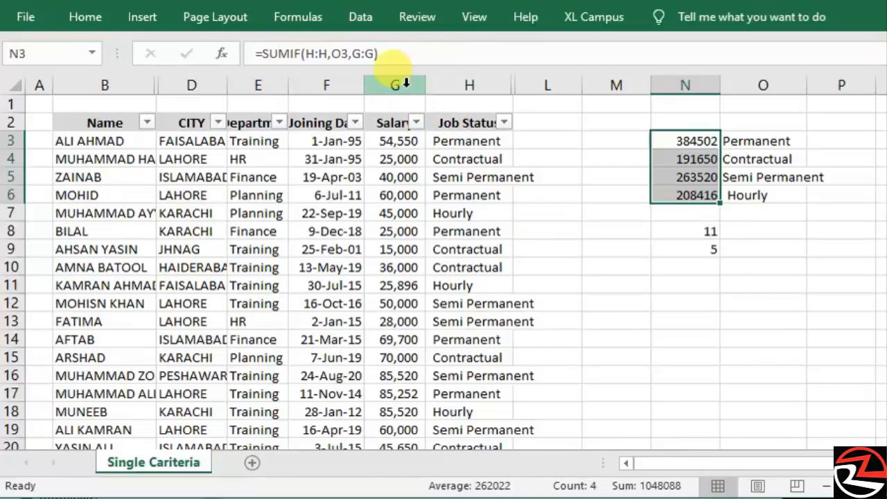
- Compare the sum of the whole Salary column with the combined sum of the job status totals in N3:N6
left_click(406, 83)
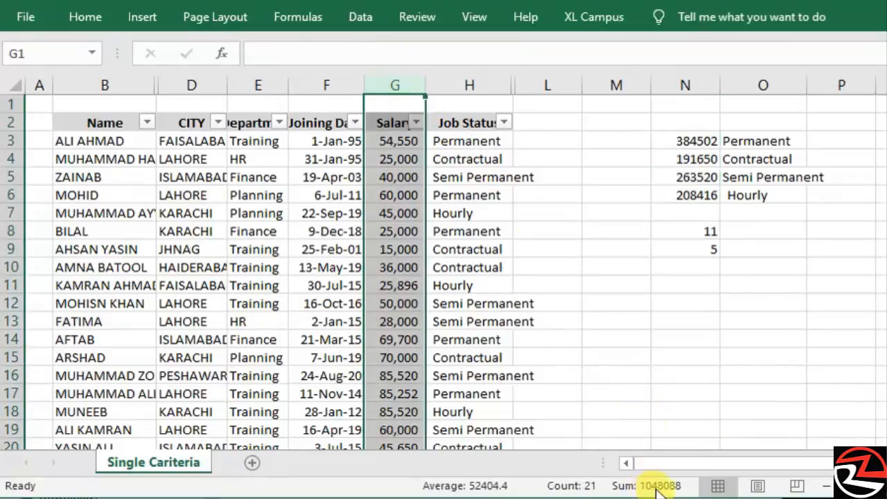
left_click(678, 136)
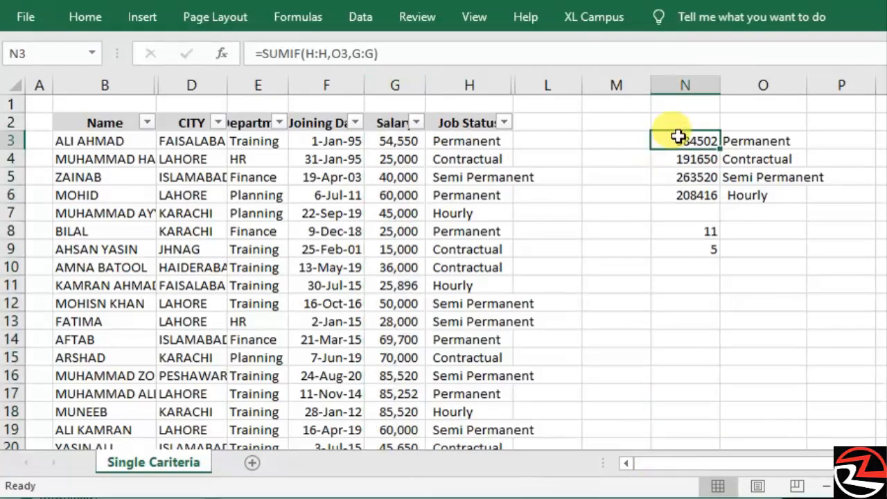
left_click_drag(678, 137, 685, 196)
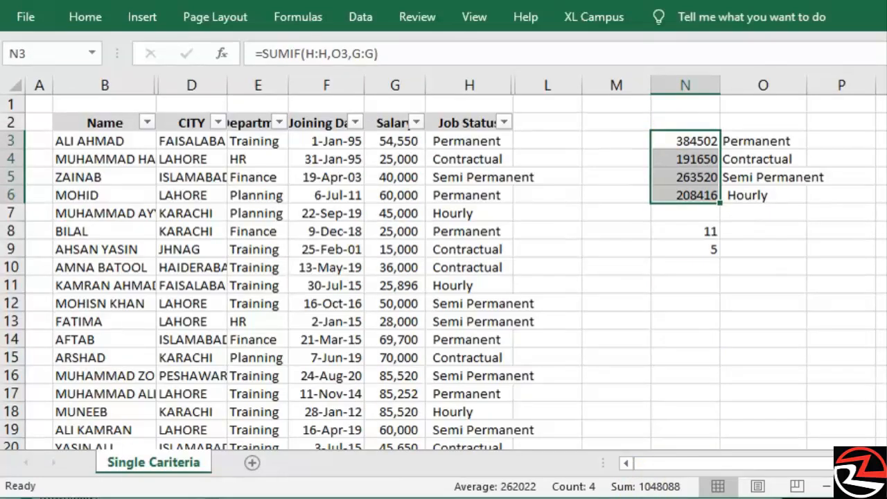
left_click(670, 231)
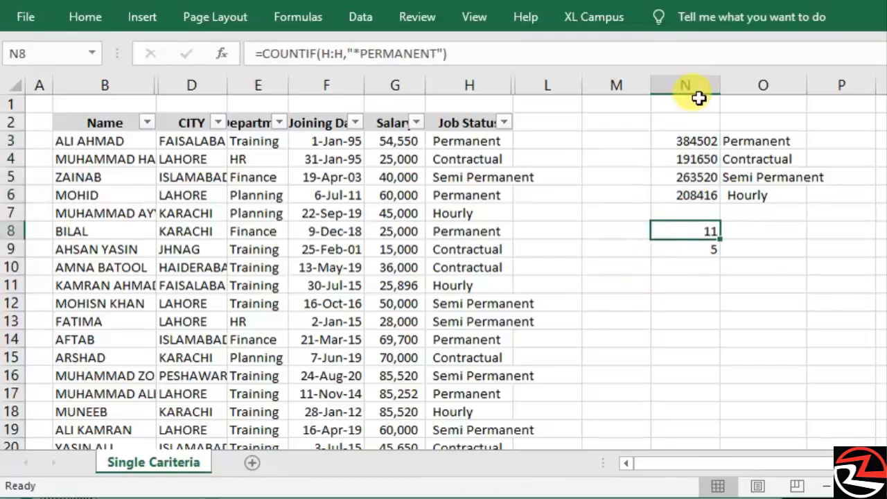
left_click(689, 139)
key("Down")
key("Down")
key("Down")
key("Down")
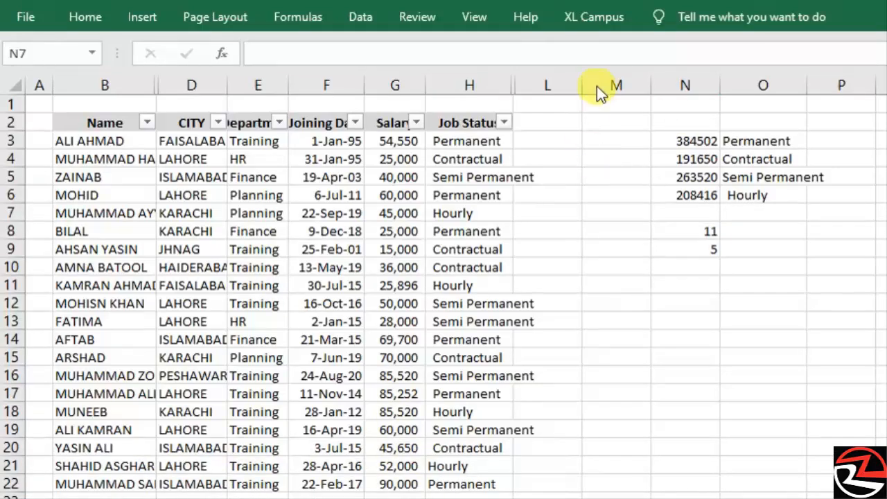
- Change the function in N3 from SUMIF to AVERAGEIF, keeping its arguments H:H, O3 and G:G
left_click(694, 141)
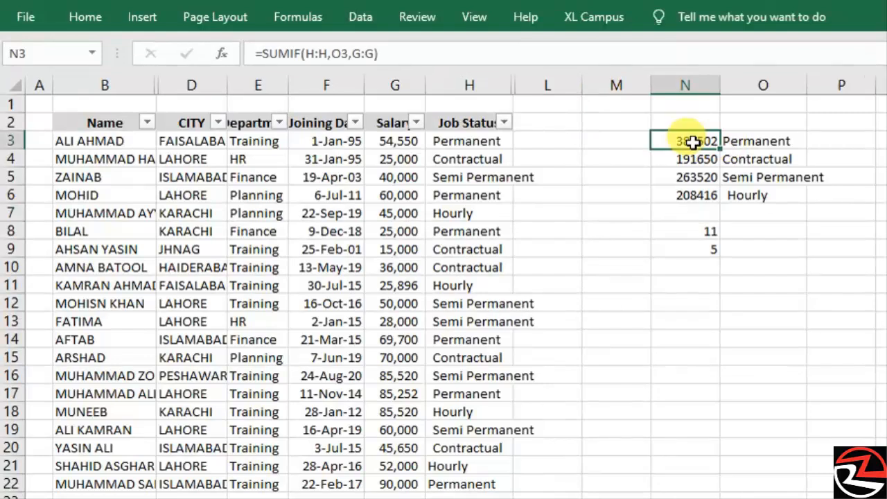
double_click(693, 141)
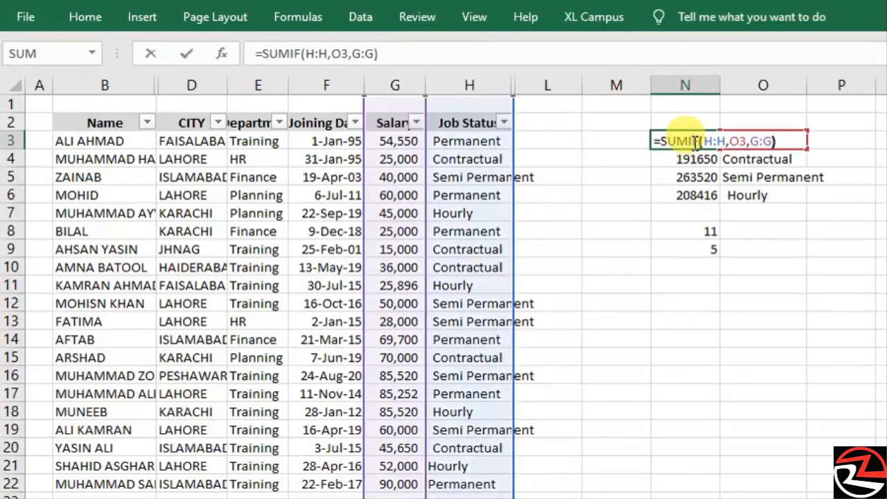
key("Left")
key("Left")
key("Left")
key("Left")
key("Left")
key("Left")
key("Left")
key("Left")
key("Left")
key("Left")
key("Left")
key("Left")
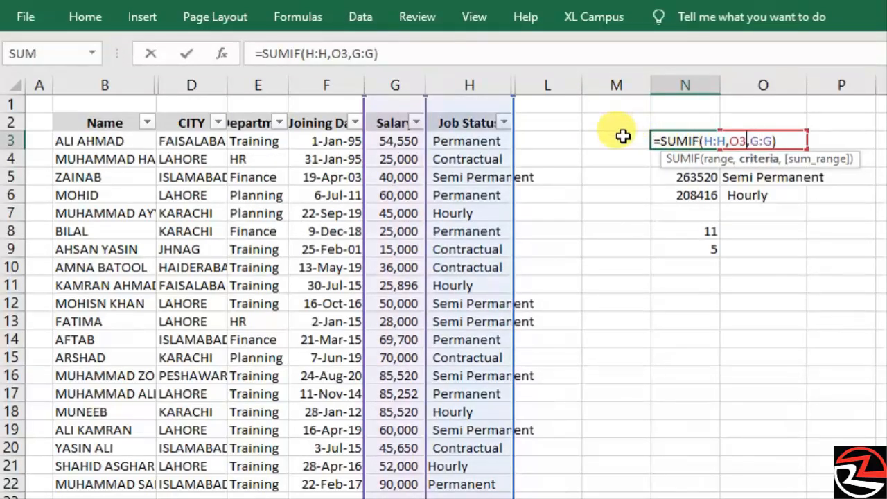
key("Left")
key("Left")
key("Left")
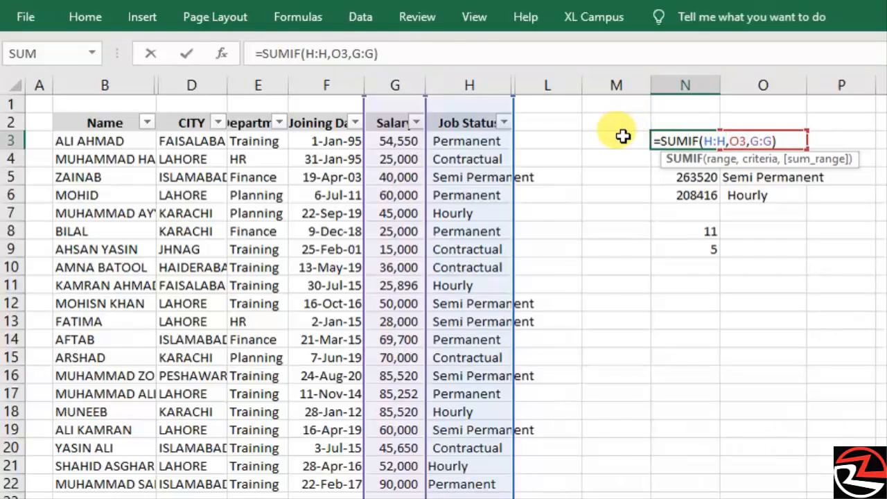
key("BackSpace")
key("BackSpace")
key("BackSpace")
type("aver")
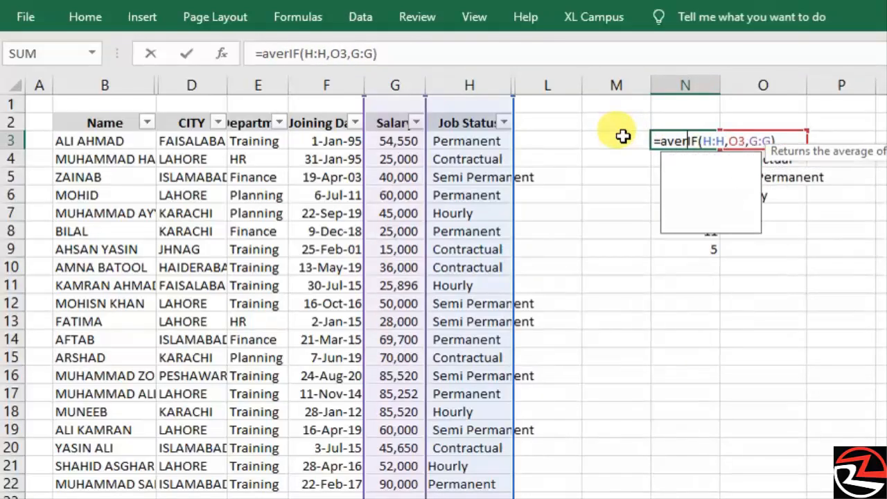
type("age")
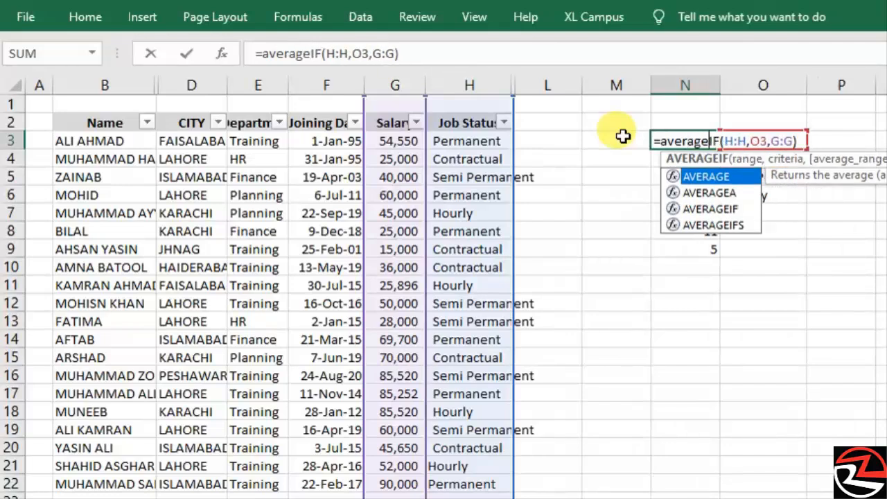
key("Return")
- Copy the N3 AVERAGEIF formula down through N6 to average the salaries of the remaining job statuses
key("Up")
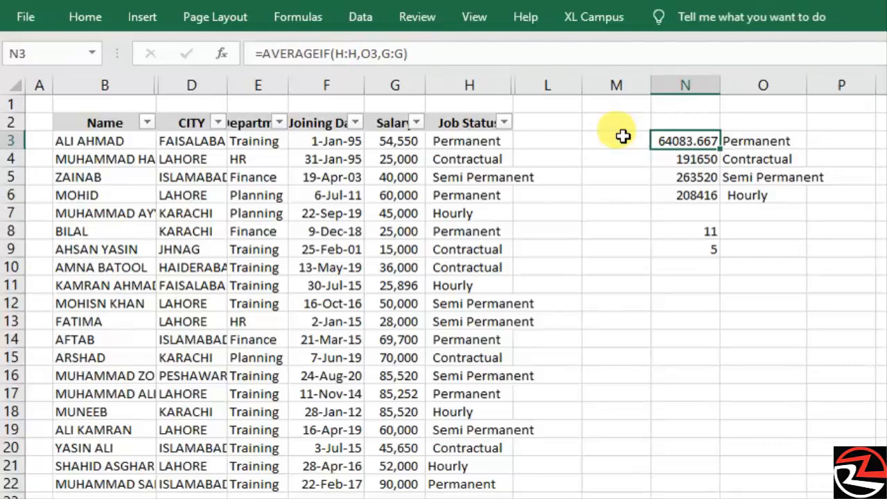
key("ctrl+c")
key("shift+Down")
key("shift+Down")
key("shift+Down")
key("ctrl+v")
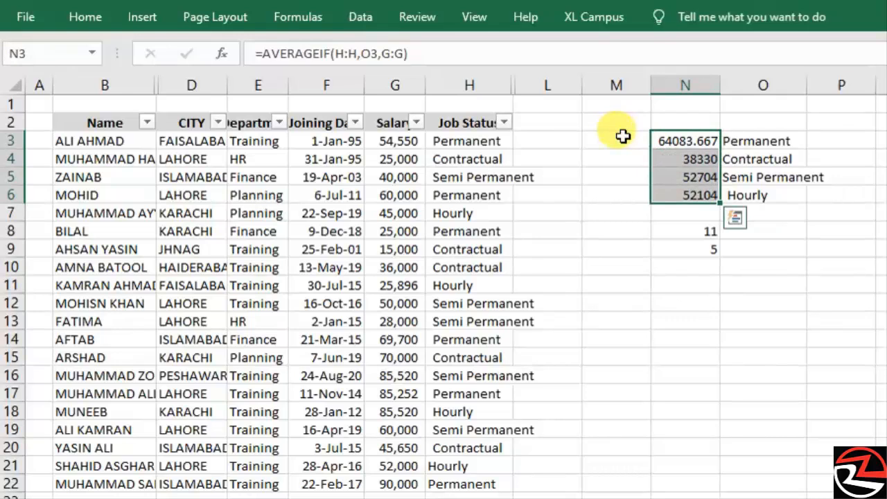
- Format the average salaries in N3:N6 with thousands separators and no decimal places
left_click(83, 21)
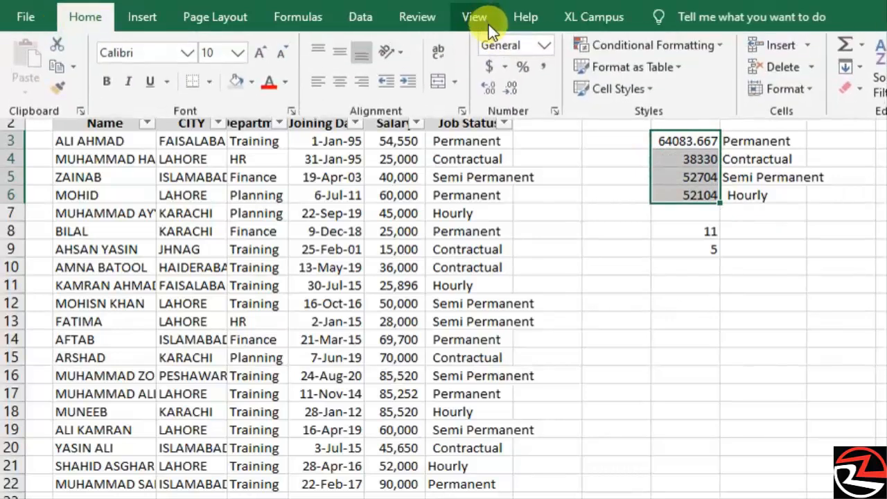
left_click(540, 66)
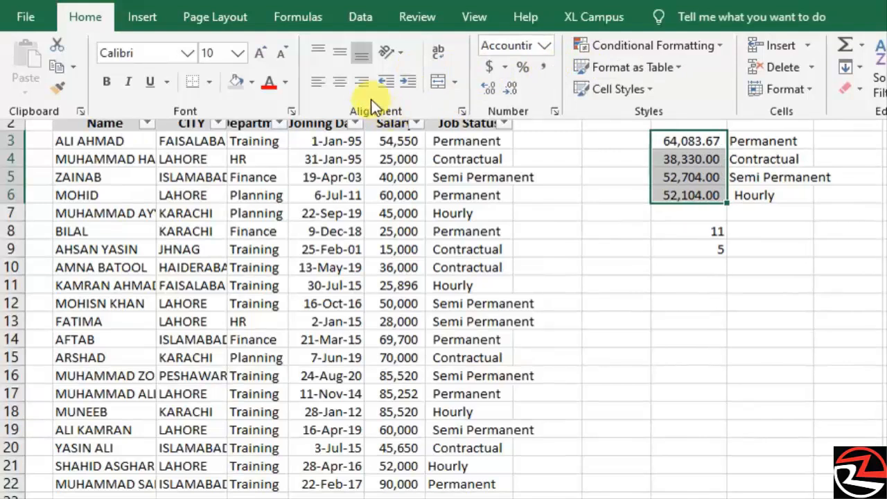
left_click(511, 91)
left_click(511, 90)
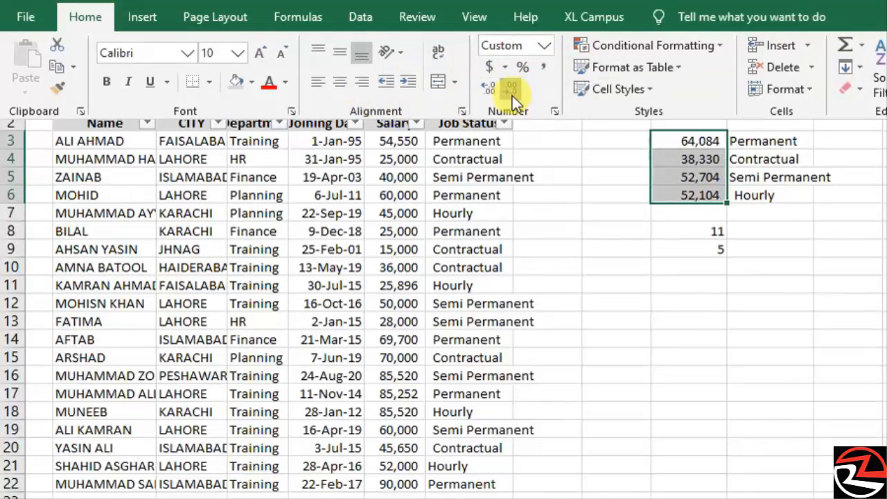
left_click(627, 181)
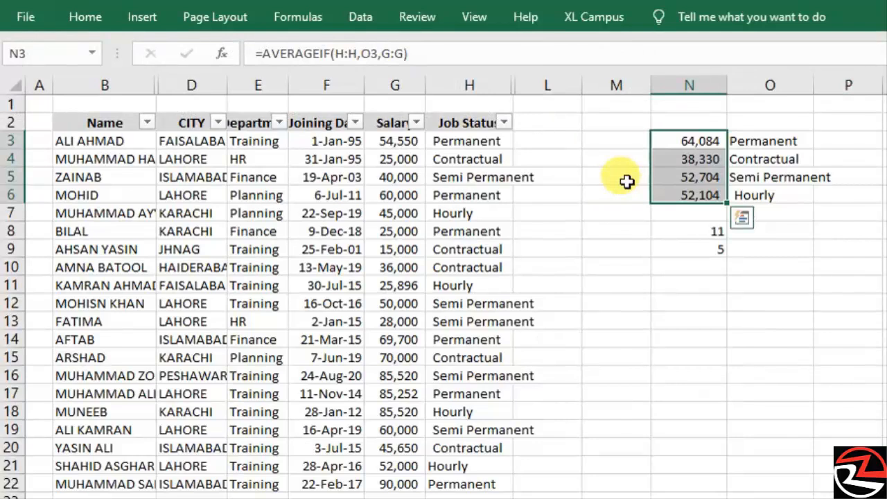
left_click(682, 232)
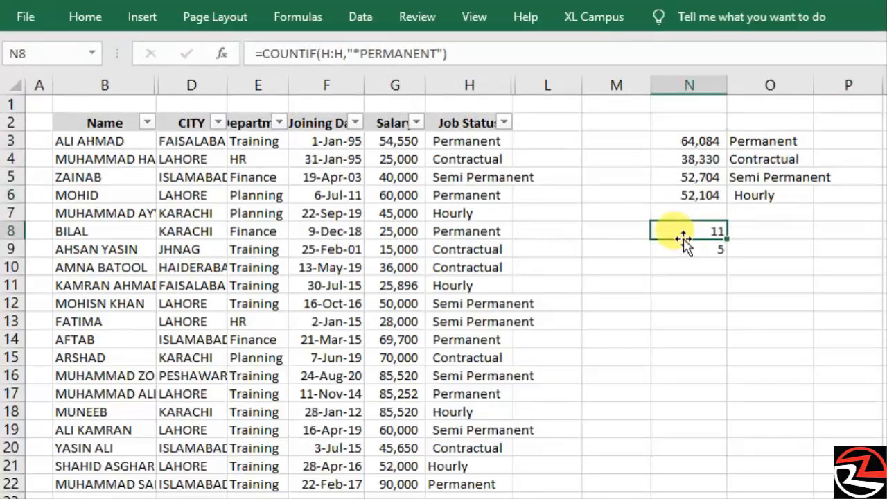
left_click(693, 193)
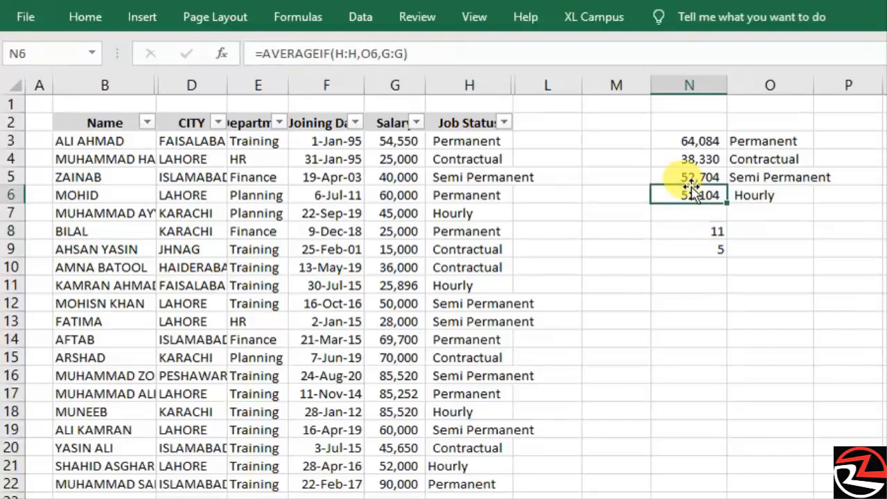